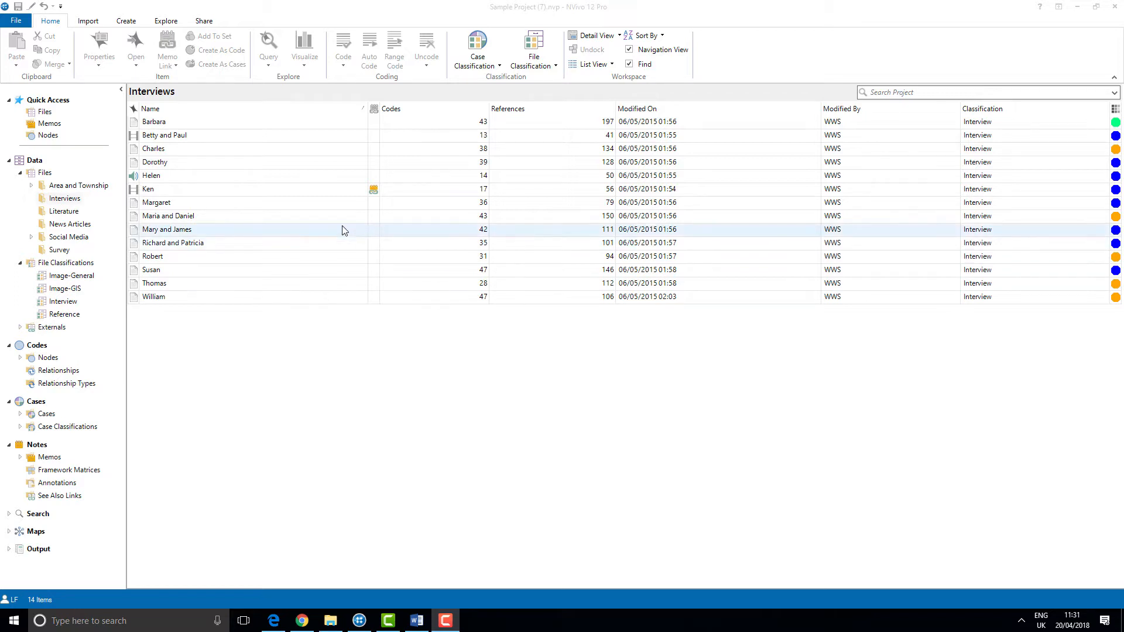
# - From Margaret's interview, create a new memo named Identity Across Generations
pyautogui.doubleClick(325, 210)
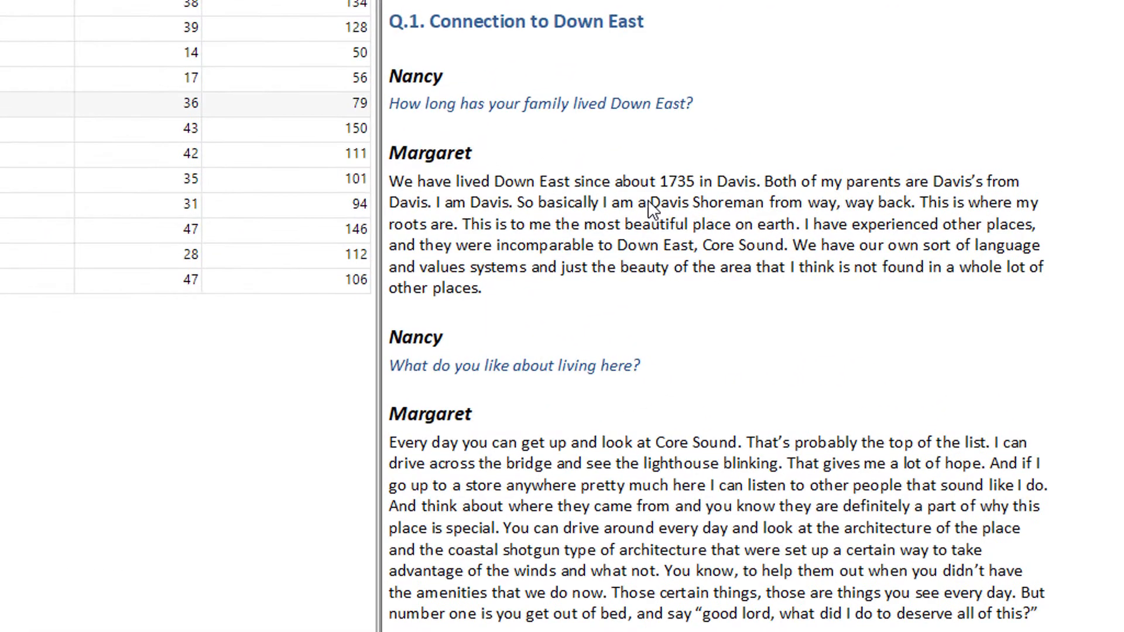
pyautogui.moveTo(650, 203); pyautogui.dragTo(765, 206)
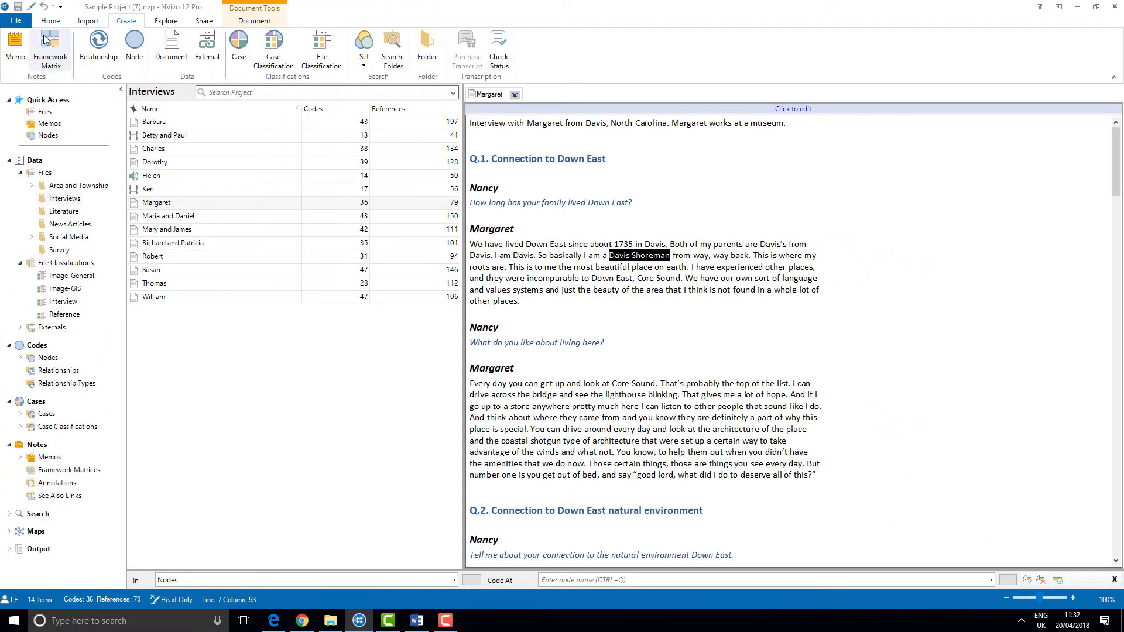
pyautogui.click(18, 47)
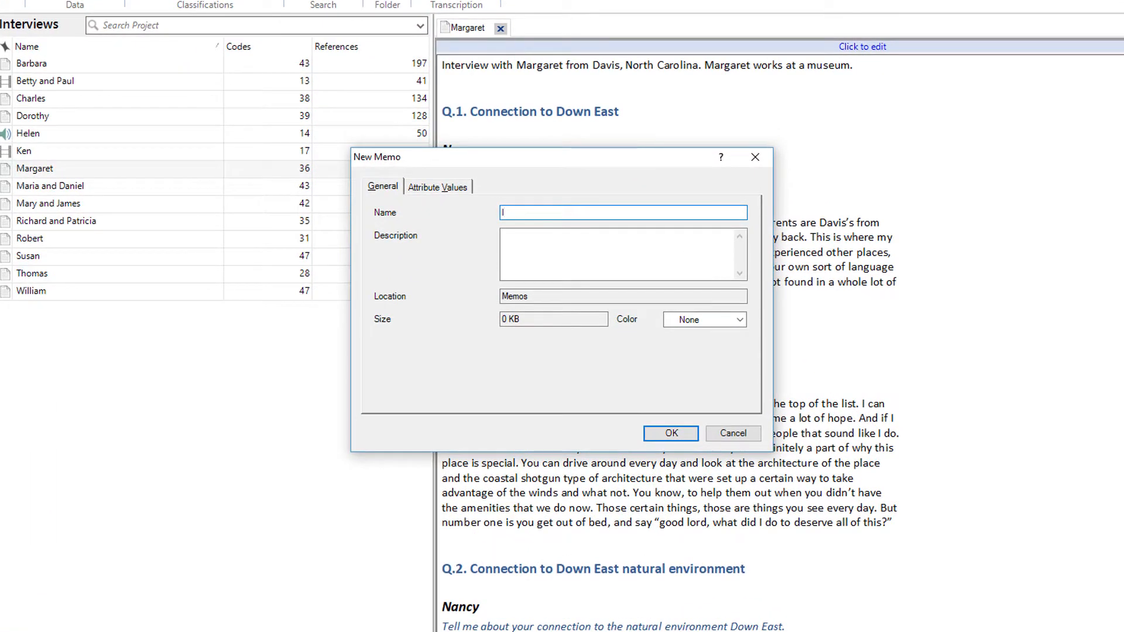
pyautogui.write('Identity Across Generations')
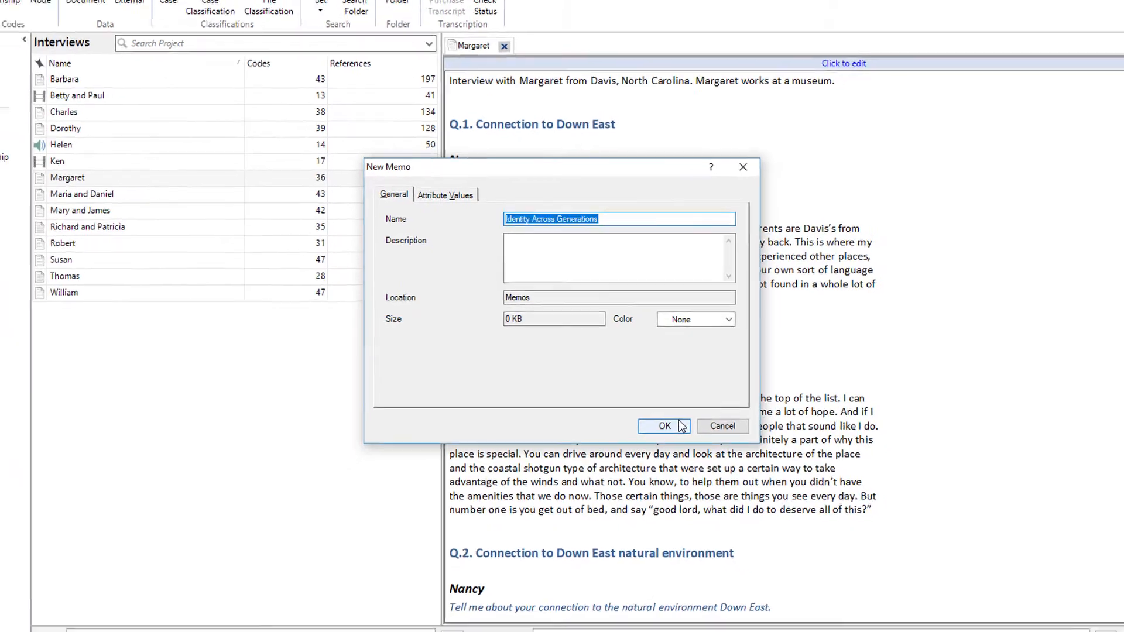
pyautogui.click(680, 426)
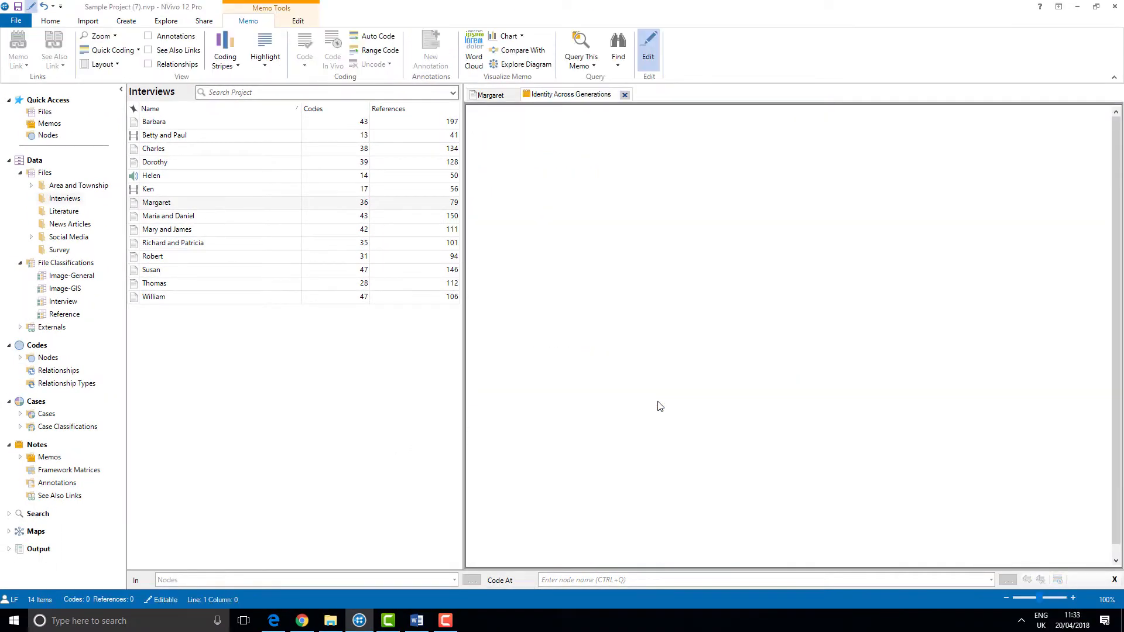
# - Insert the current date and time into the memo and paste in the memo text
pyautogui.hotkey('ctrl', 'shift', 't')
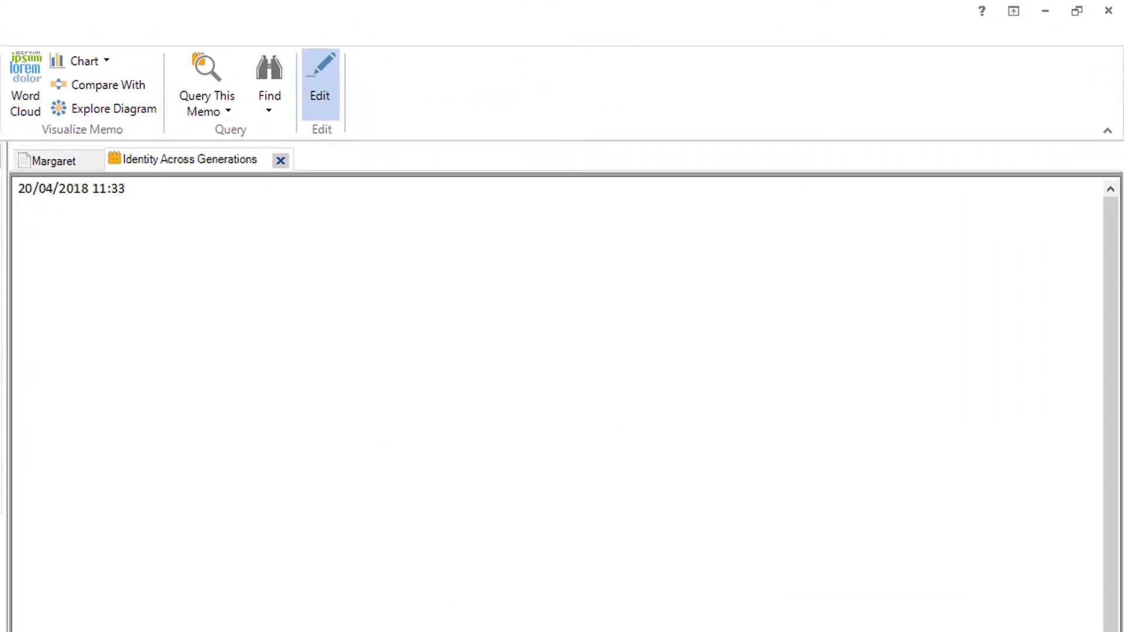
pyautogui.write('One female participant describes herself as a Davis Shoreman. I’m interested in why this occupation is such a big part of her identity, even over-riding her gender.')
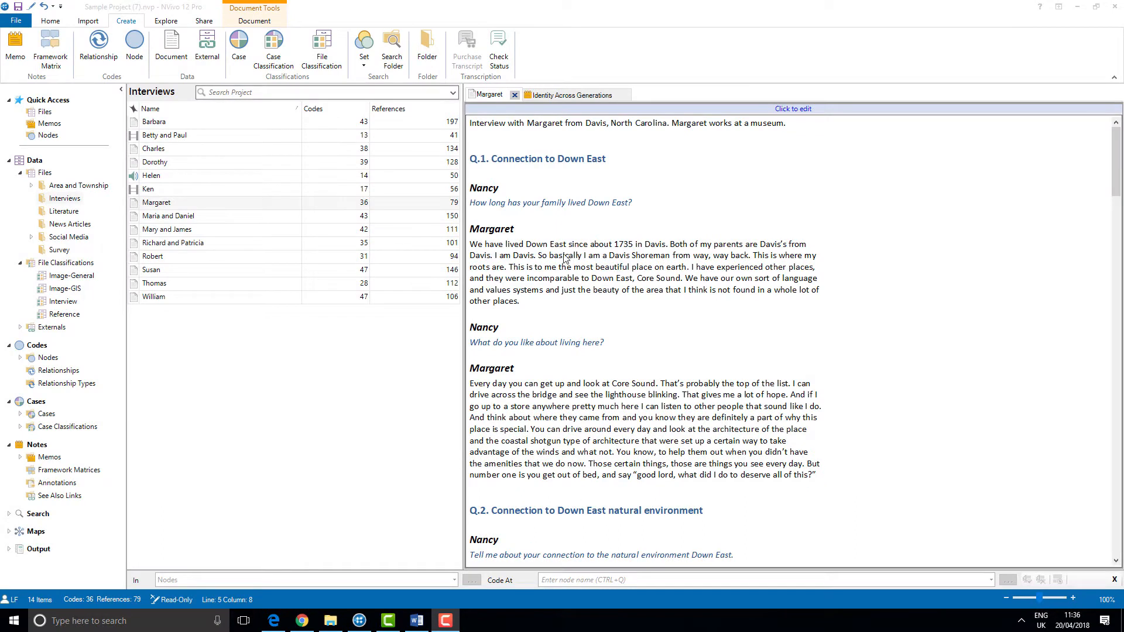
# - Copy the sentence "So basically I am a Davis Shoreman from way, way back." in Margaret's interview
pyautogui.moveTo(538, 257); pyautogui.dragTo(746, 259)
pyautogui.rightClick(745, 260)
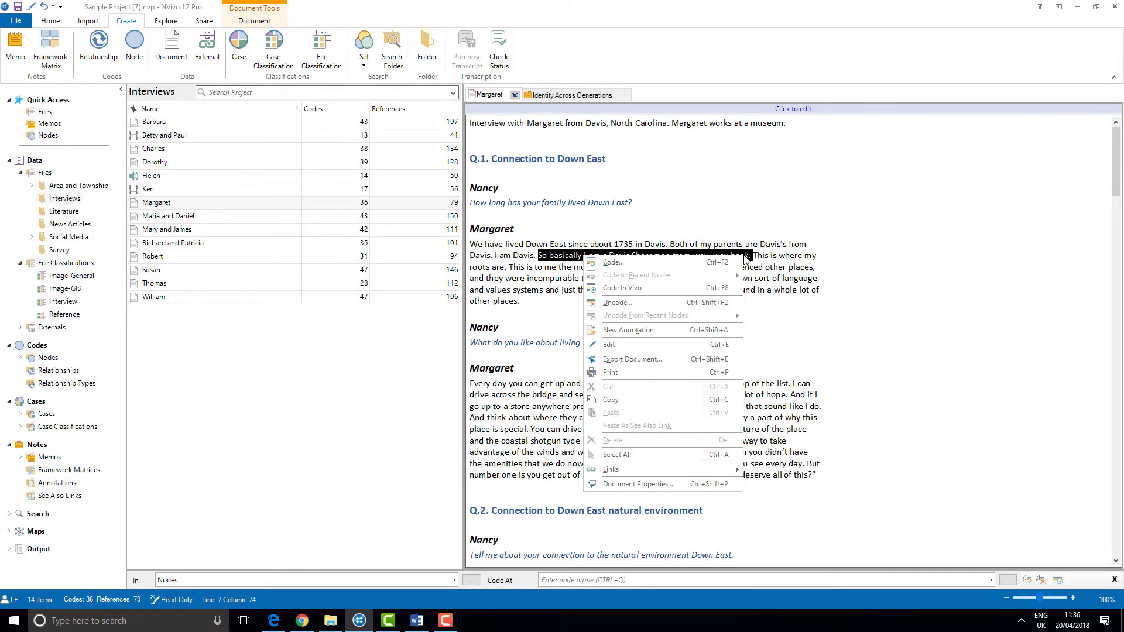
pyautogui.click(701, 400)
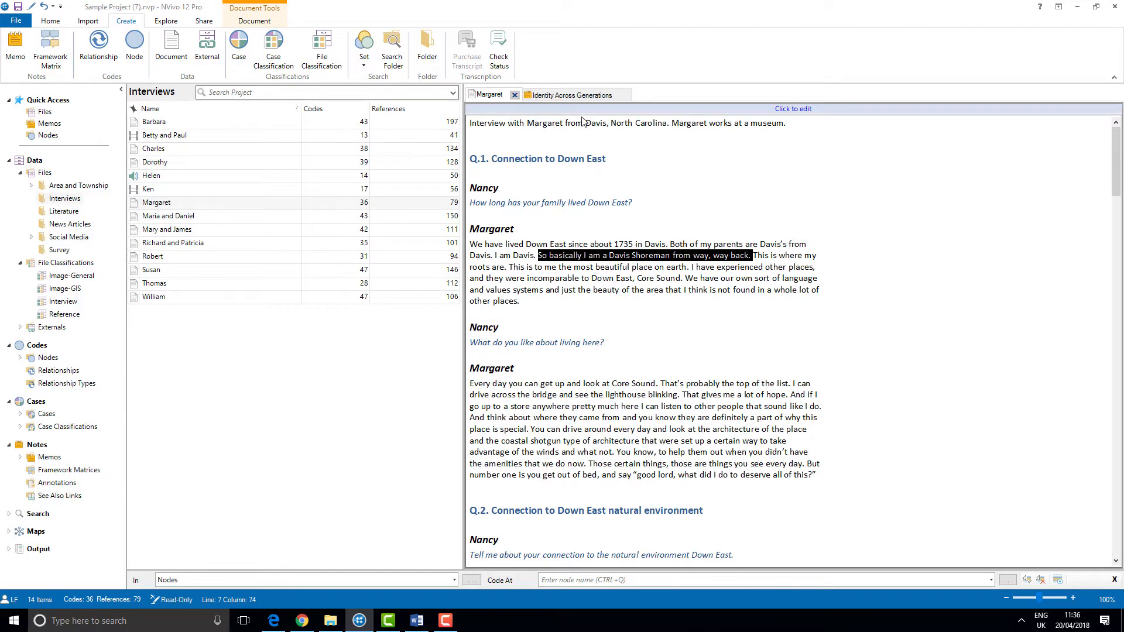
# - In the memo, paste the copied passage as a See Also Link on "One female participant describes herself"
pyautogui.click(578, 97)
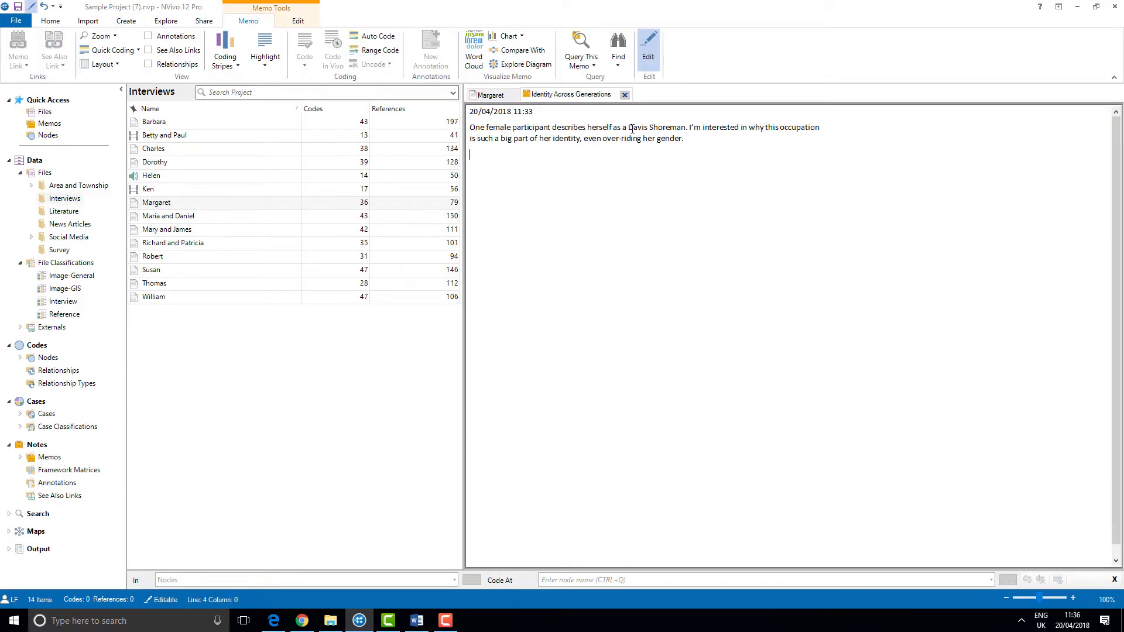
pyautogui.moveTo(611, 127); pyautogui.dragTo(470, 128)
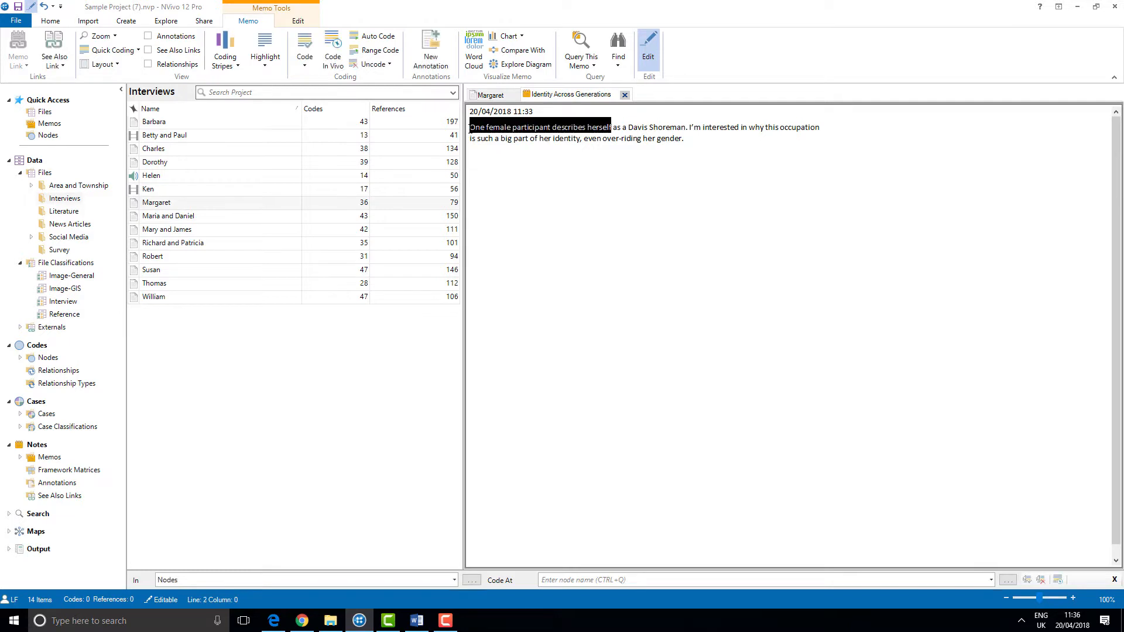
pyautogui.rightClick(476, 130)
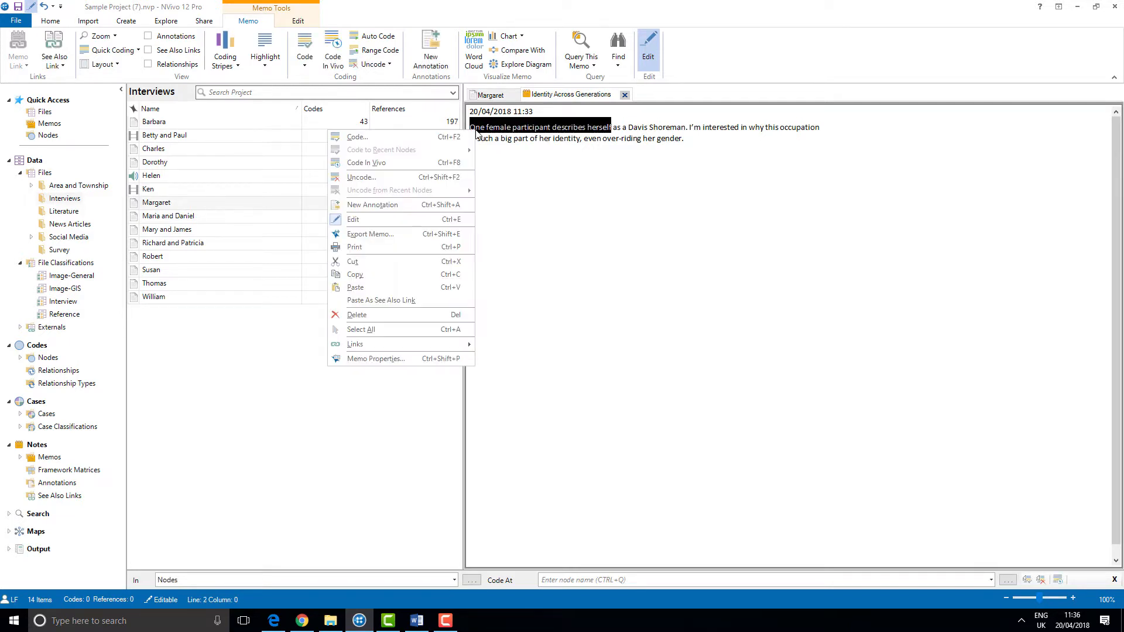
pyautogui.click(406, 300)
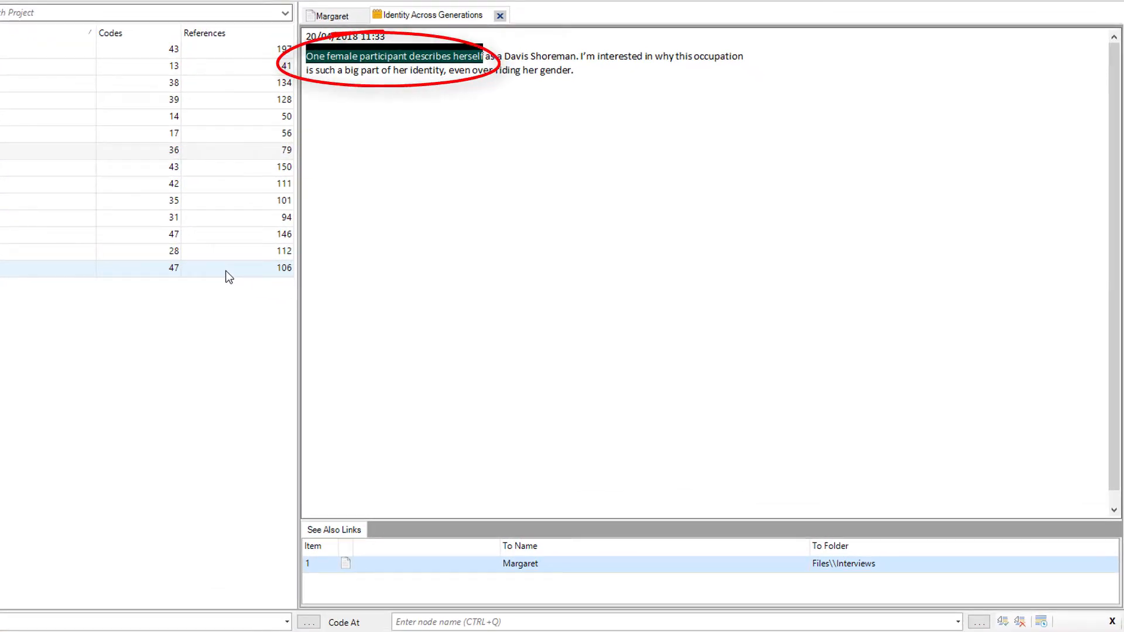
# - Follow the memo's See Also Link to open the linked passage in Margaret's interview
pyautogui.click(471, 202)
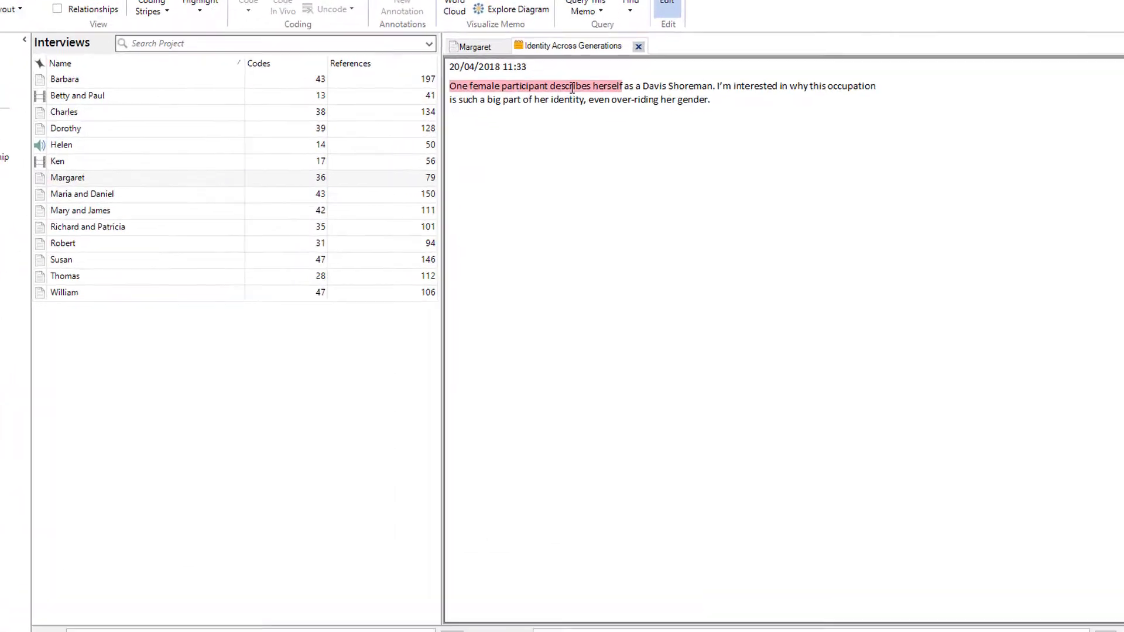
pyautogui.rightClick(576, 19)
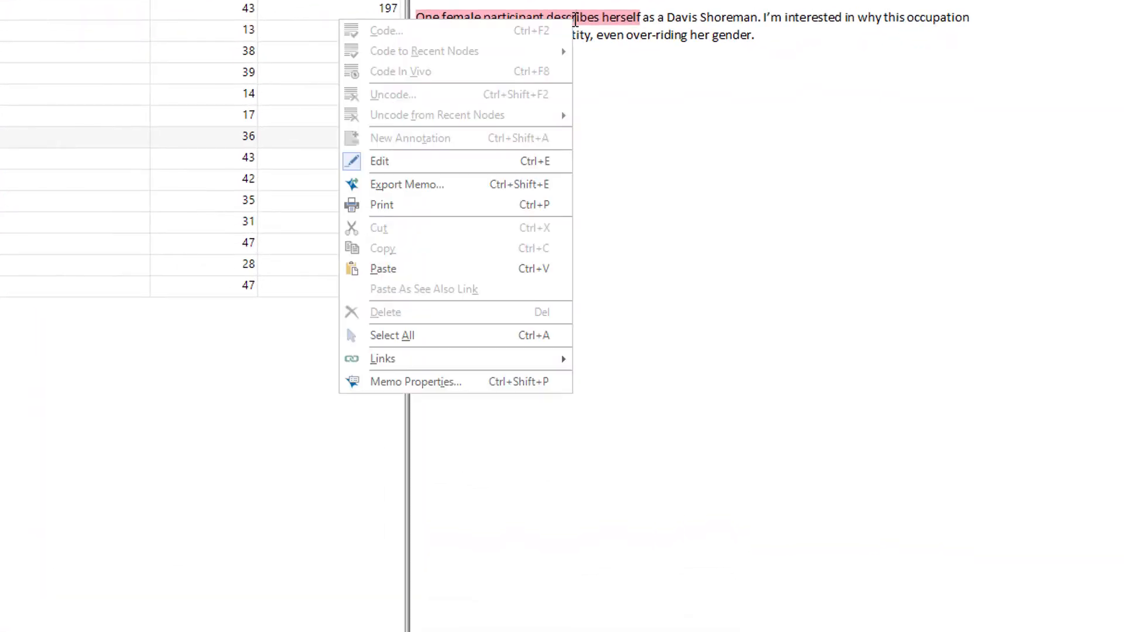
pyautogui.moveTo(425, 359)
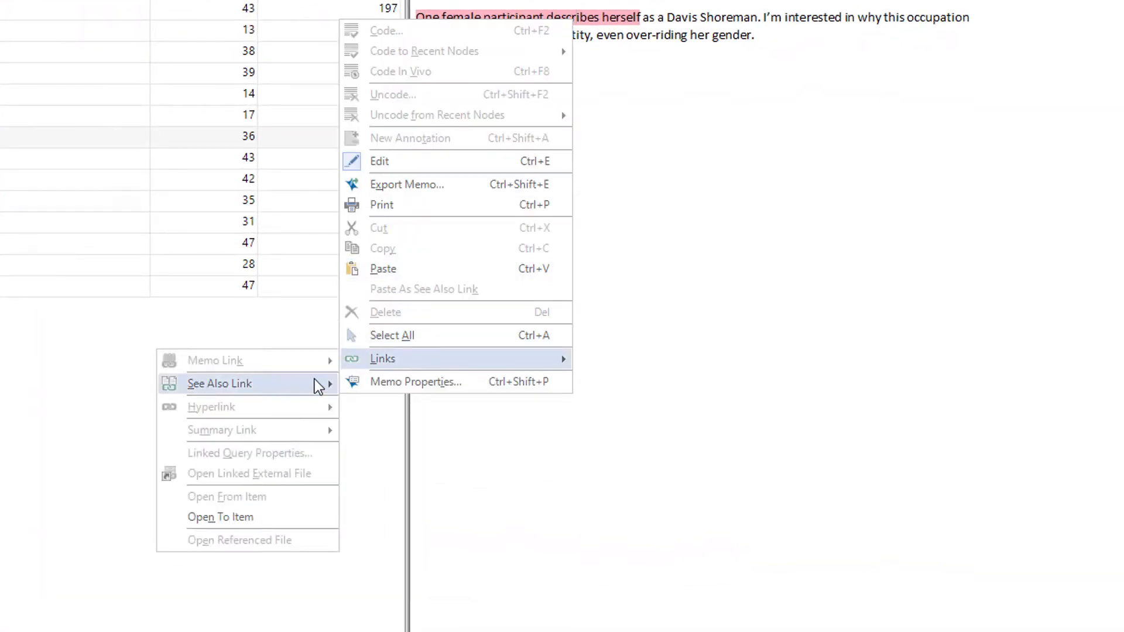
pyautogui.moveTo(304, 384)
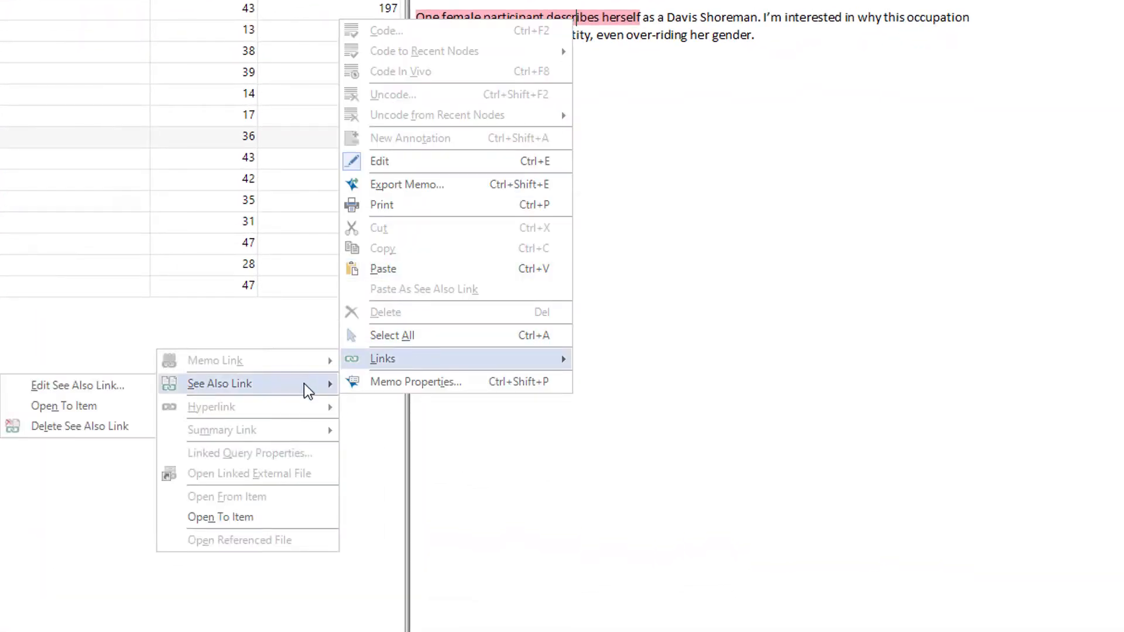
pyautogui.click(116, 408)
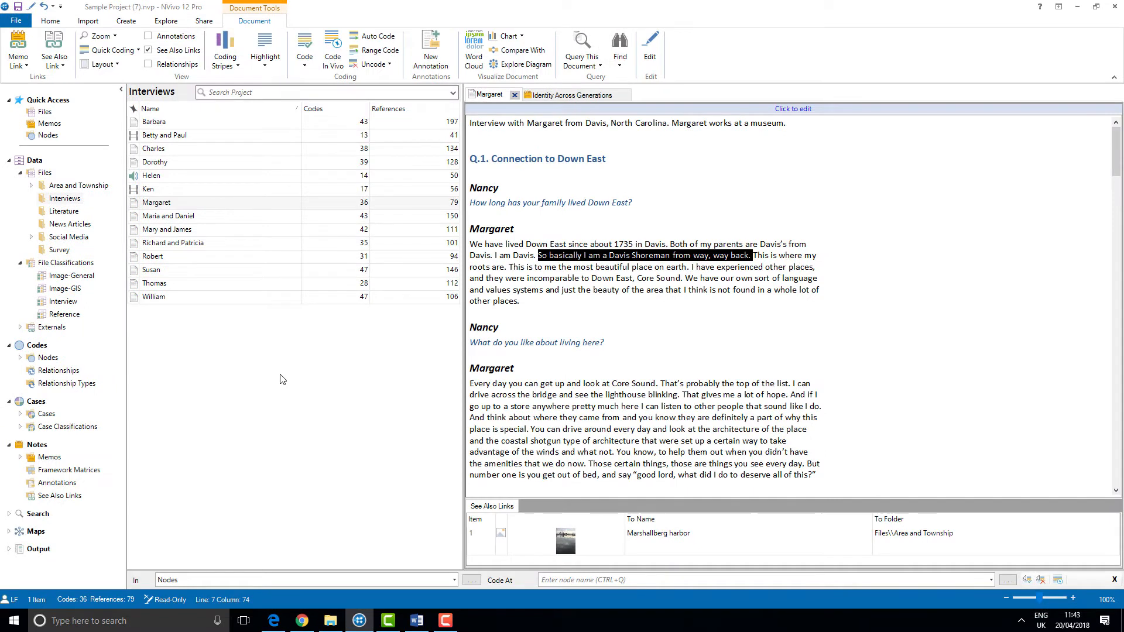
# - Return to the memo, show its See Also Links pane and open the Margaret link entry
pyautogui.click(557, 100)
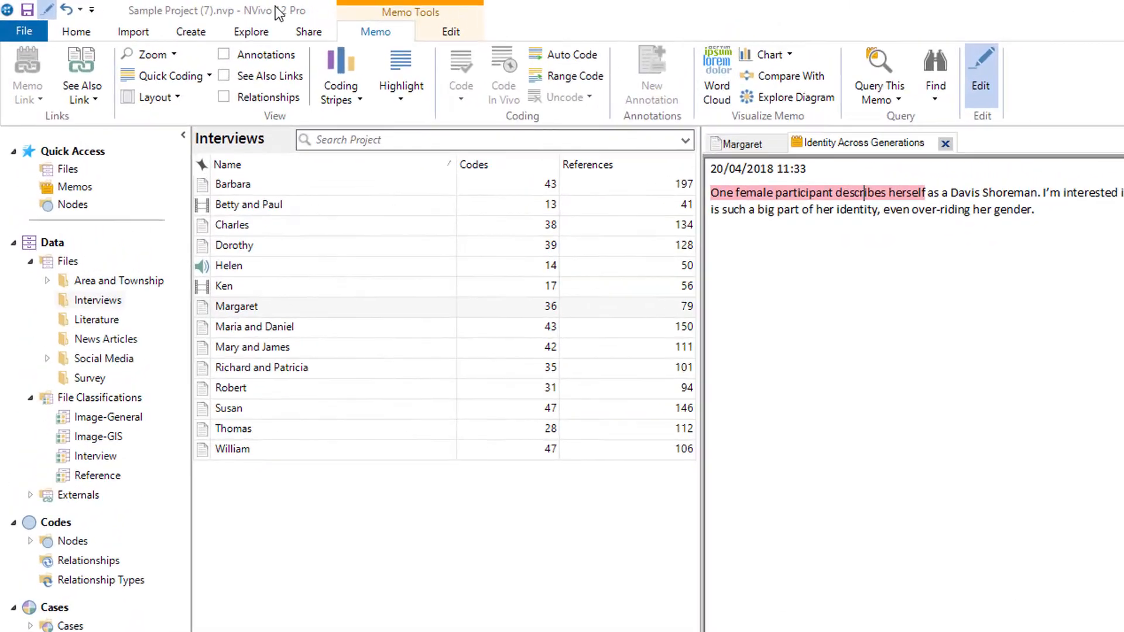
pyautogui.click(256, 80)
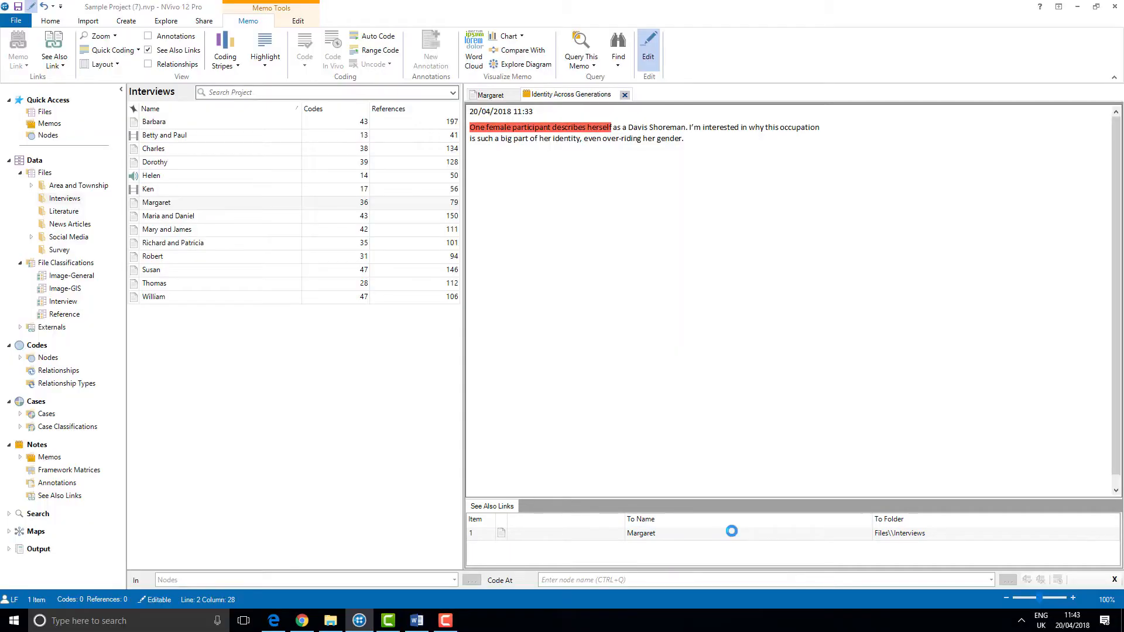
pyautogui.doubleClick(731, 532)
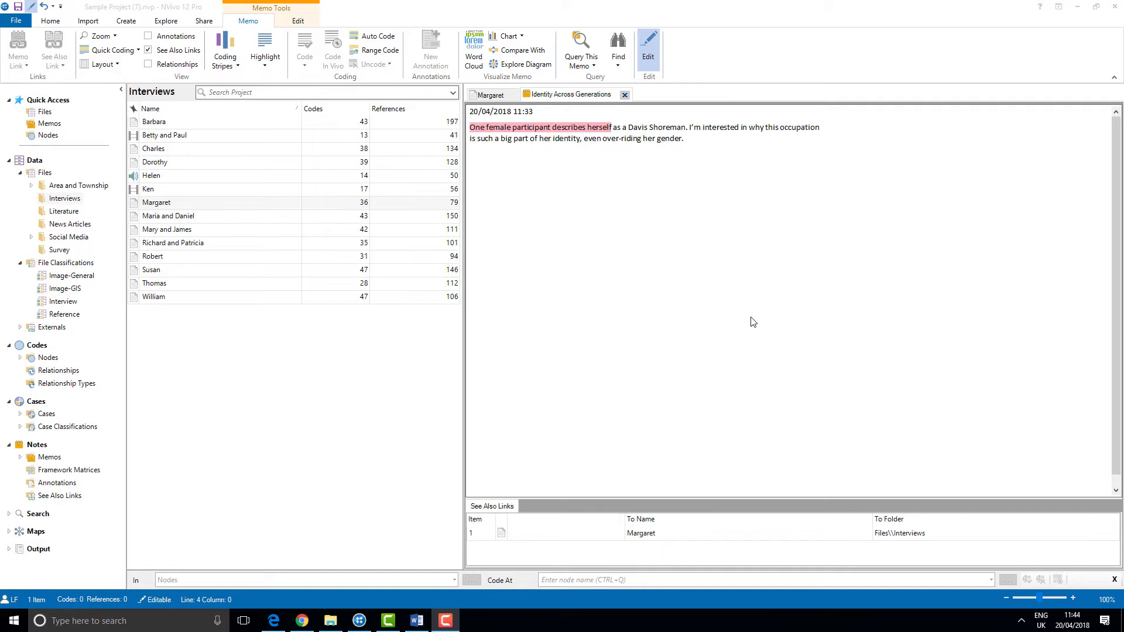
# - Export the memo with See Also Links included, opening the file on export
pyautogui.rightClick(674, 220)
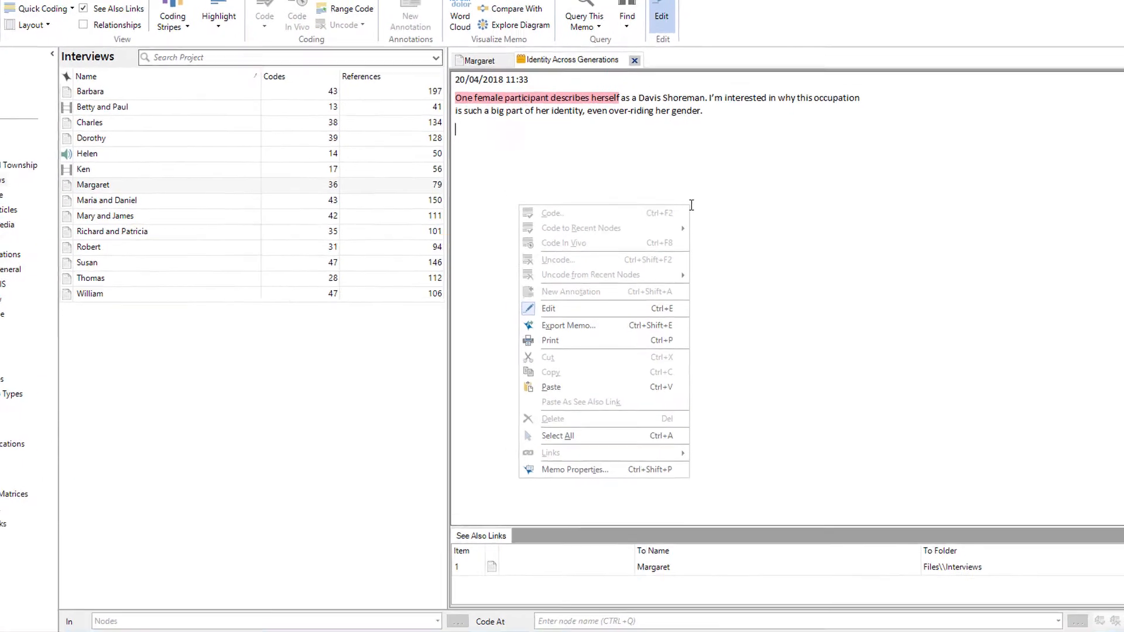
pyautogui.click(637, 328)
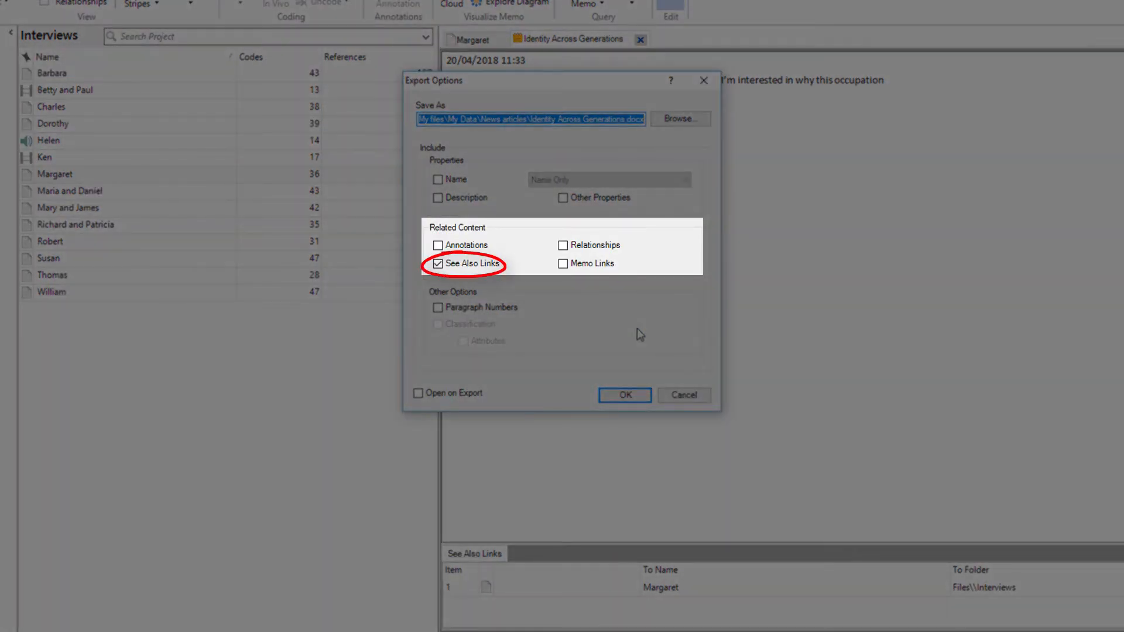
pyautogui.click(455, 394)
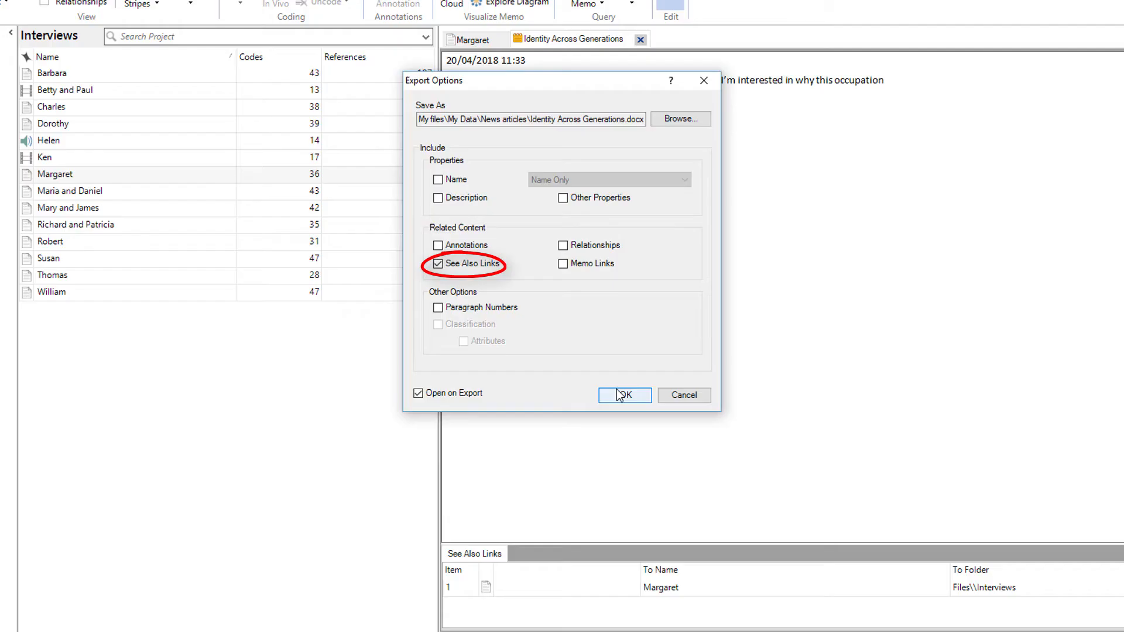
pyautogui.click(620, 395)
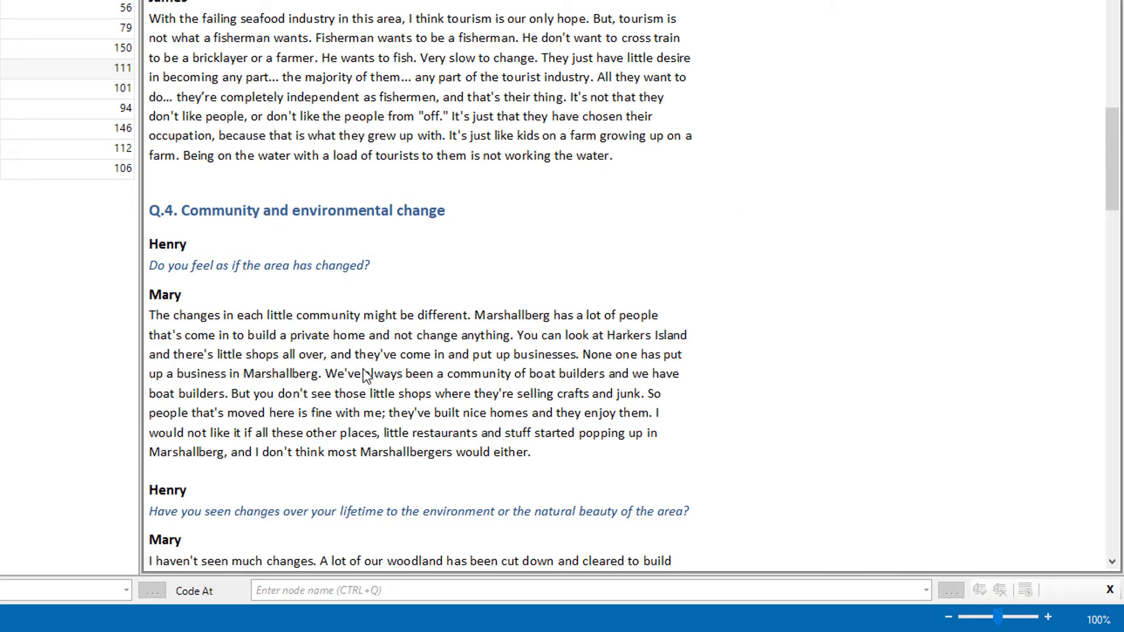
# - Link Mary's passage "We've always been a community of boat builders… crafts and junk." as a See Also Link to the Marshallberg harbor file in Area and Township
pyautogui.moveTo(326, 375); pyautogui.dragTo(643, 396)
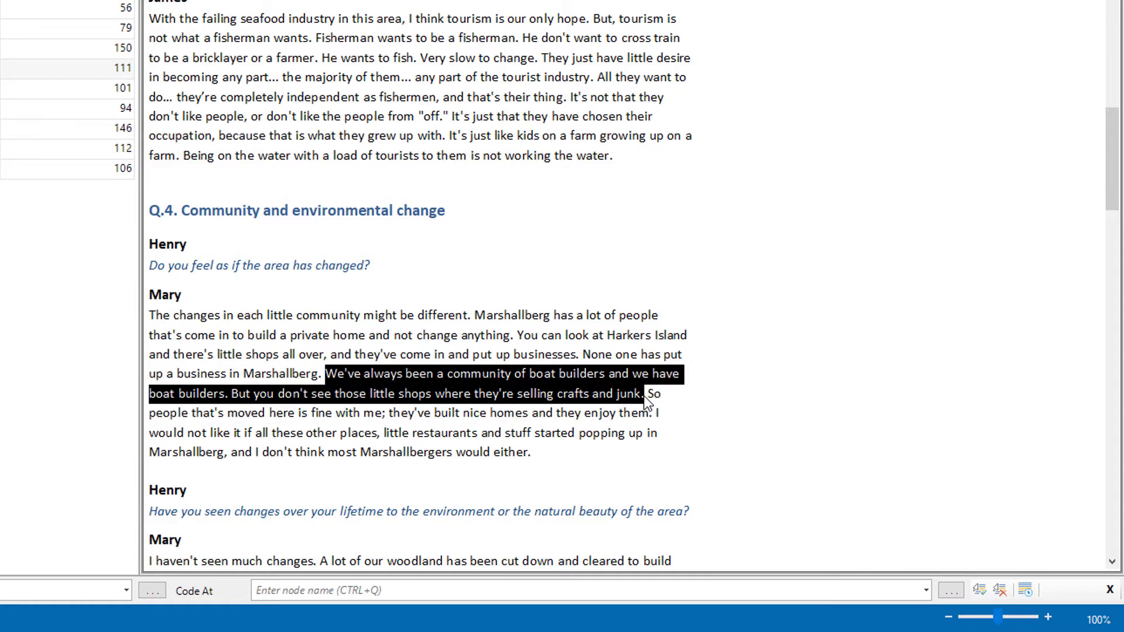
pyautogui.rightClick(609, 396)
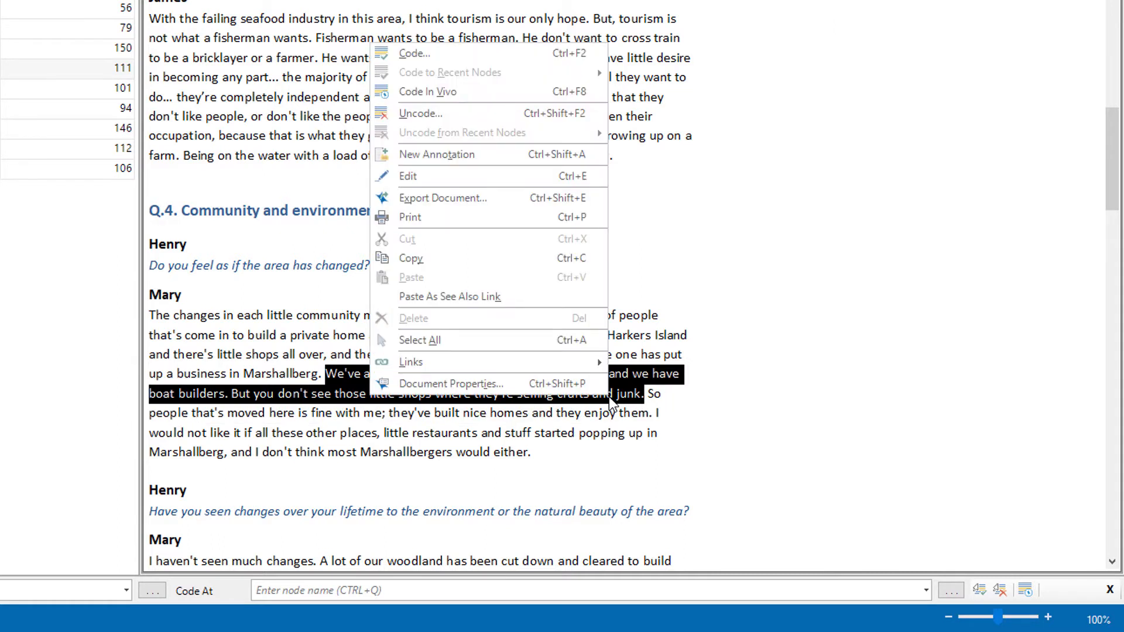
pyautogui.moveTo(599, 367)
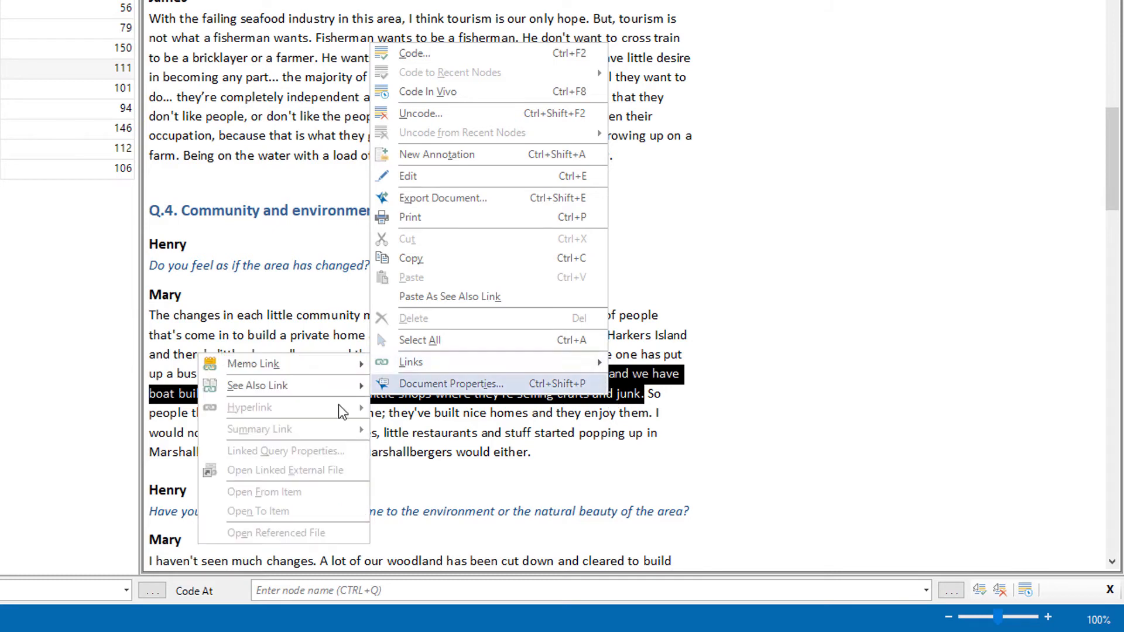
pyautogui.moveTo(288, 386)
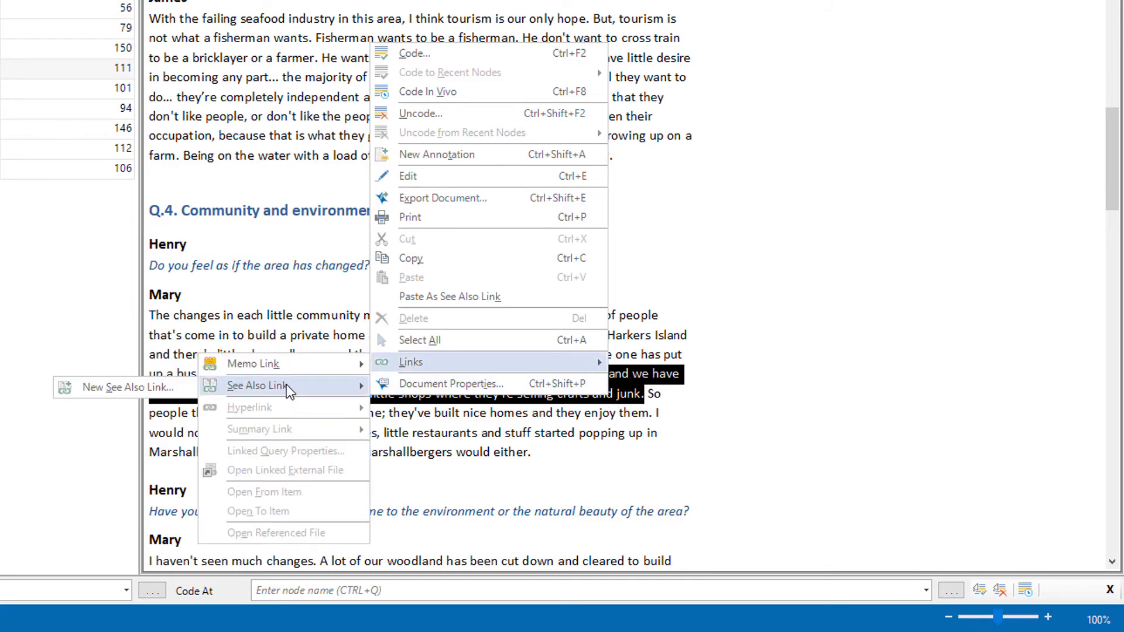
pyautogui.click(181, 391)
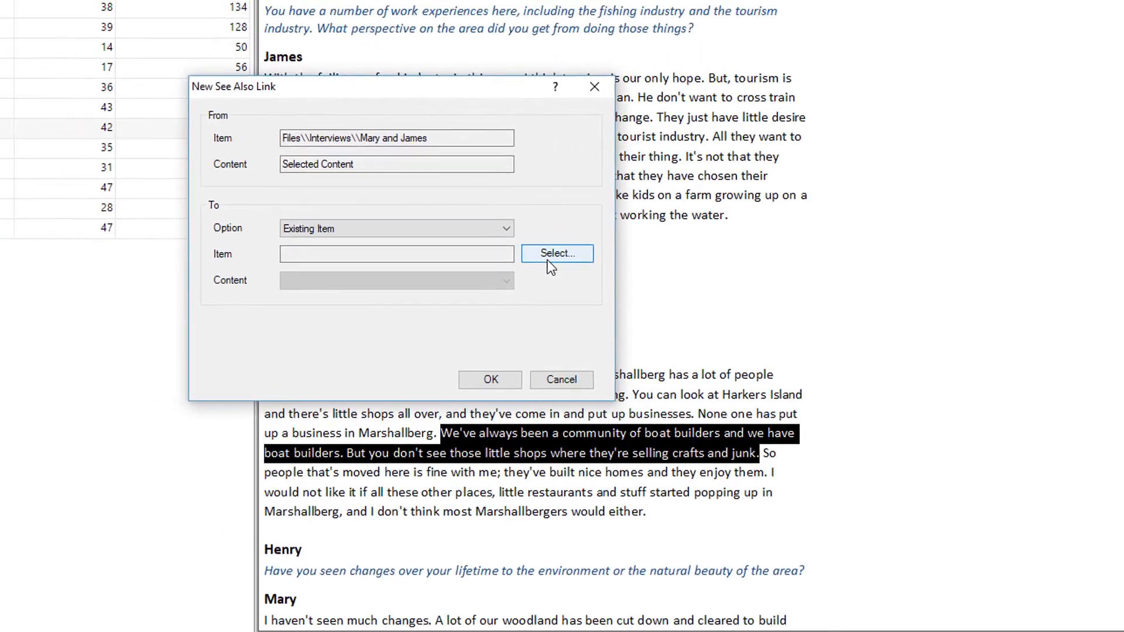
pyautogui.click(441, 194)
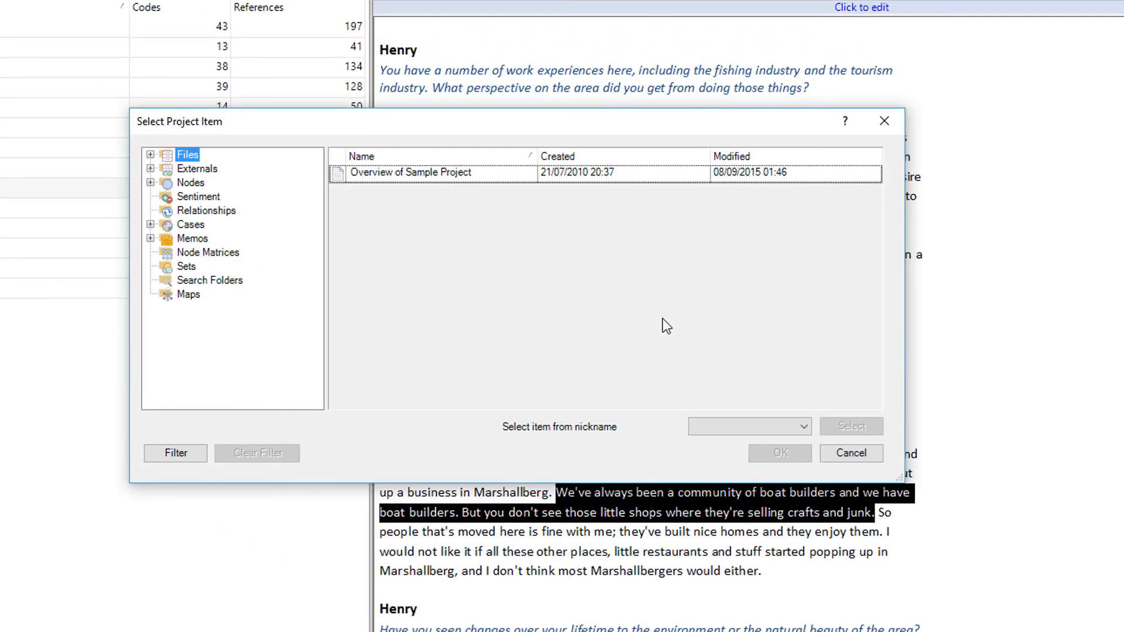
pyautogui.click(150, 155)
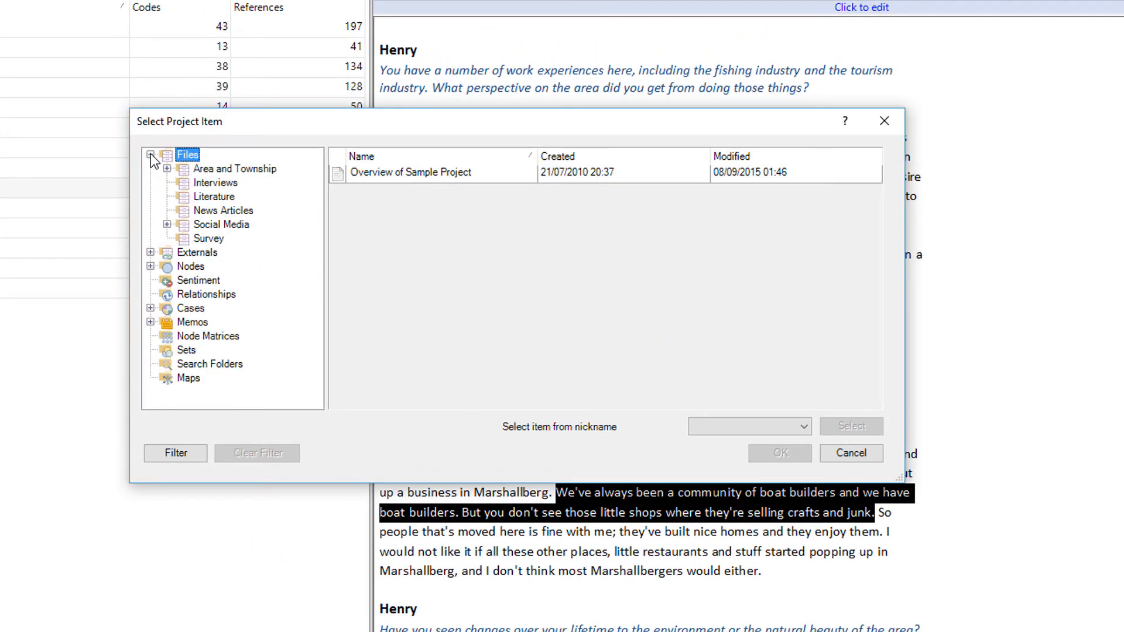
pyautogui.click(164, 169)
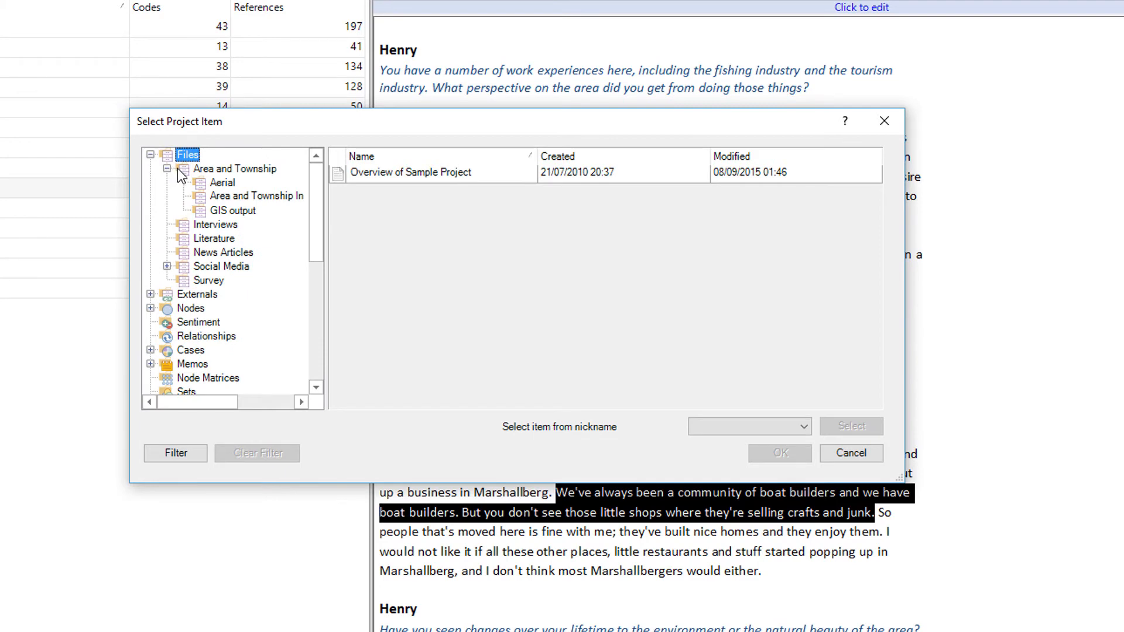
pyautogui.click(193, 170)
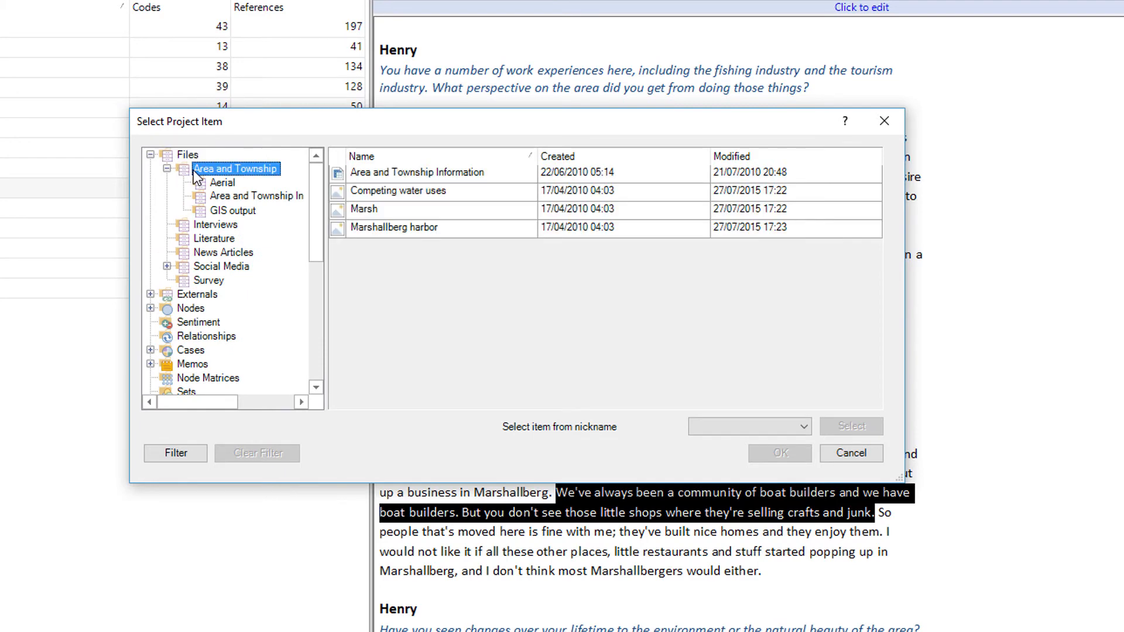
pyautogui.click(397, 230)
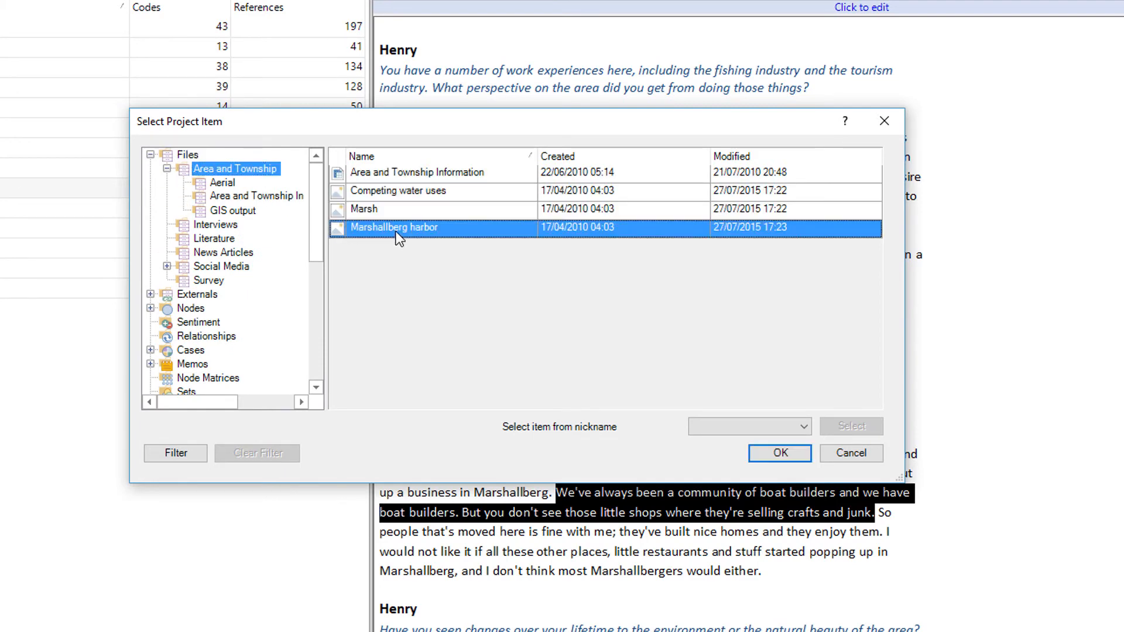
pyautogui.click(812, 456)
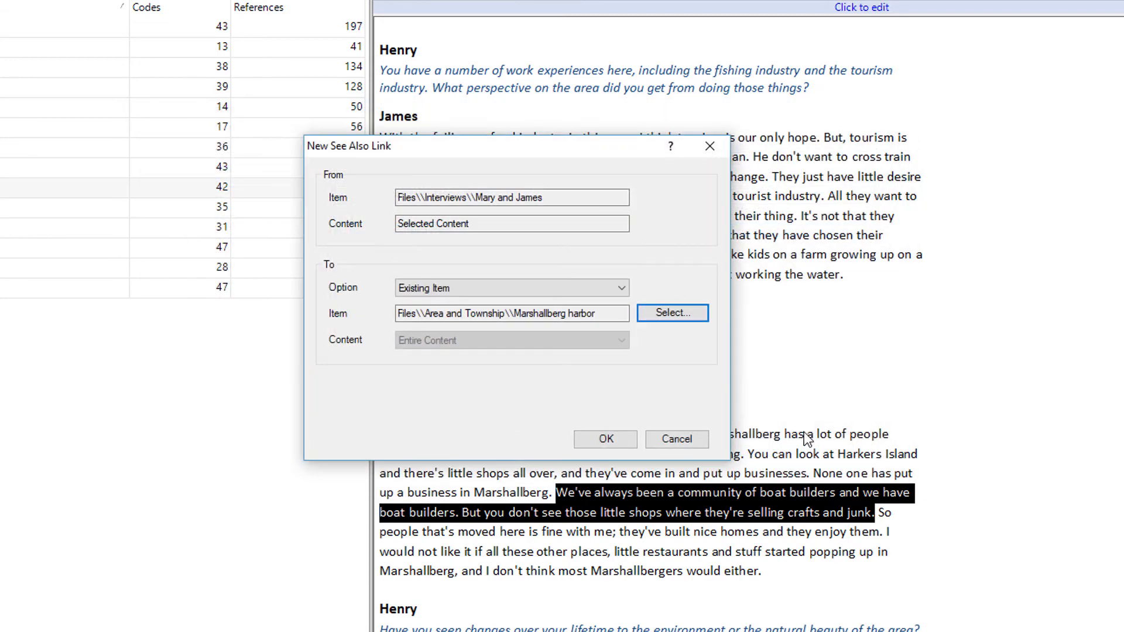
pyautogui.click(618, 441)
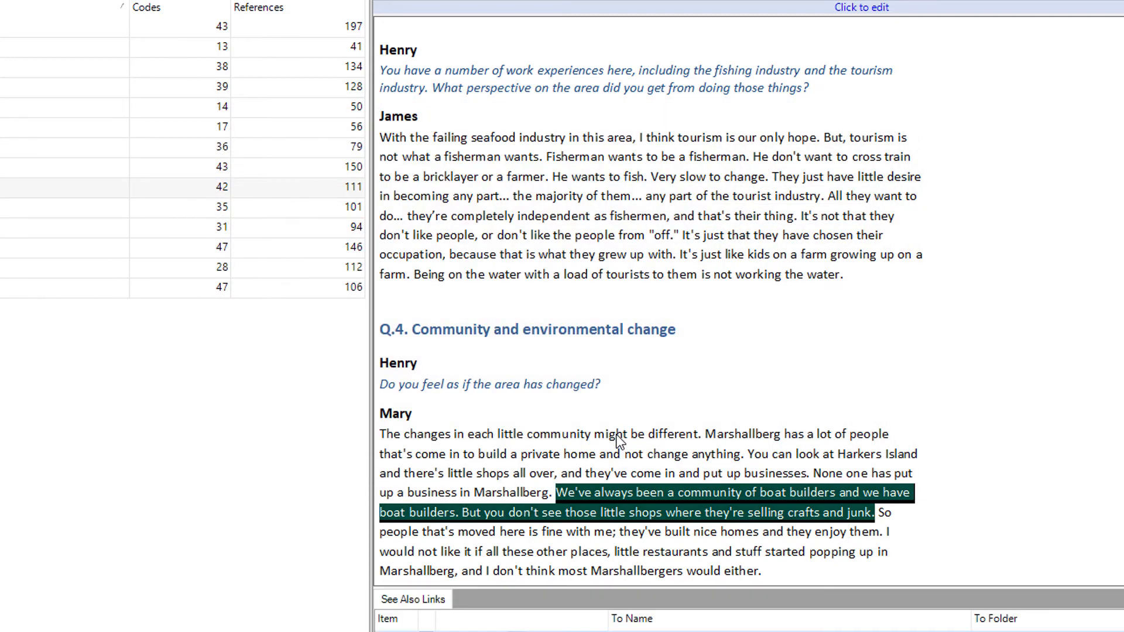
pyautogui.click(616, 437)
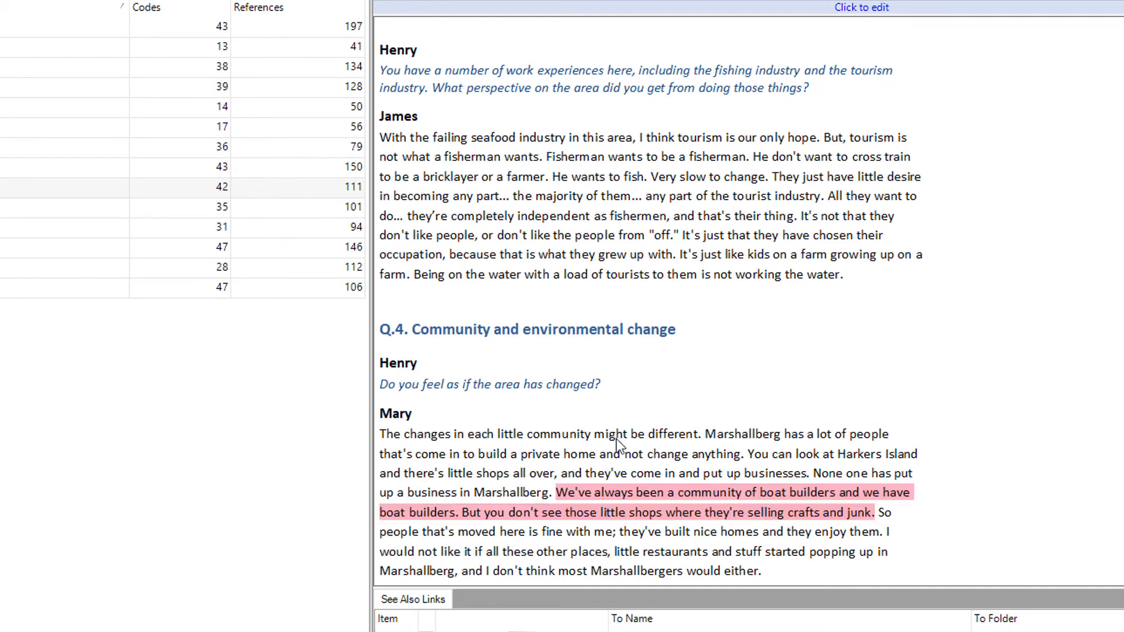
pyautogui.rightClick(641, 493)
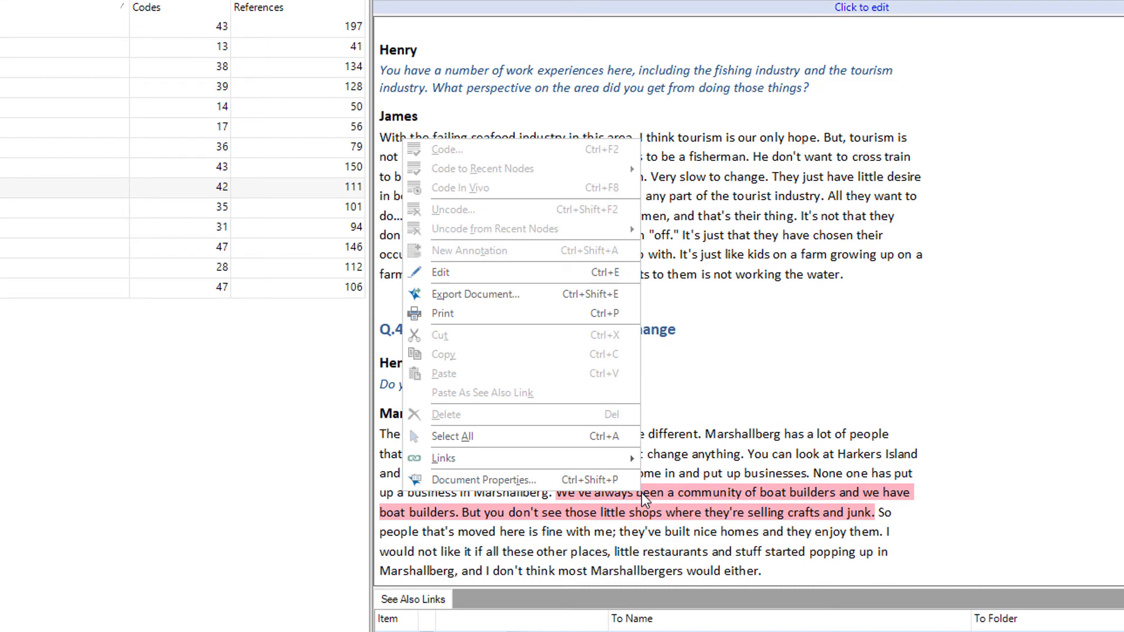
pyautogui.moveTo(555, 459)
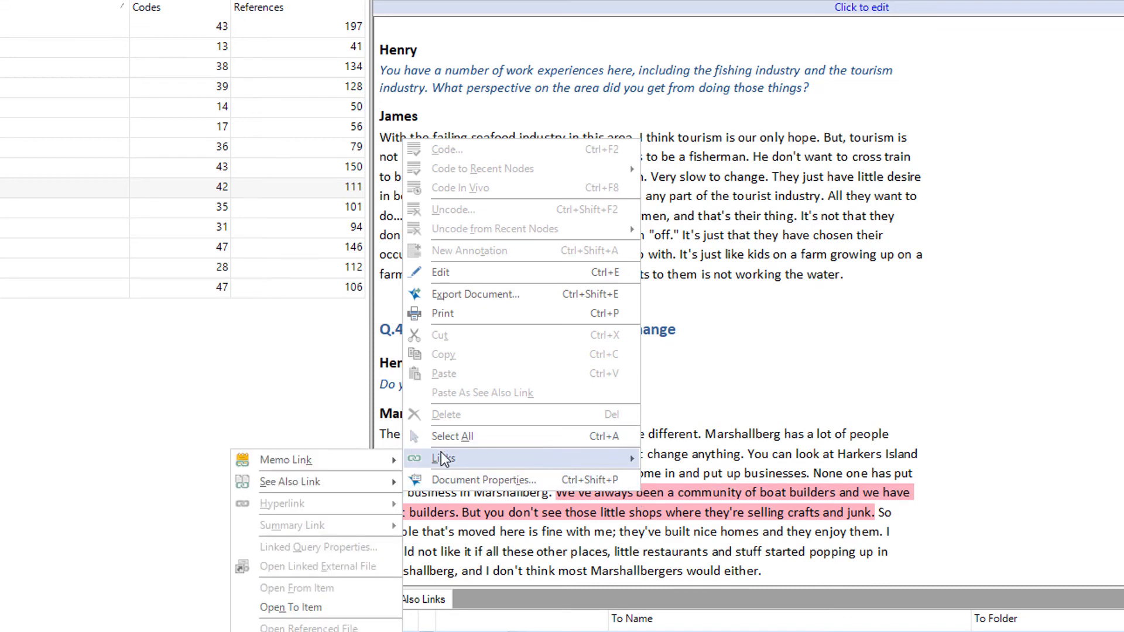
pyautogui.moveTo(393, 484)
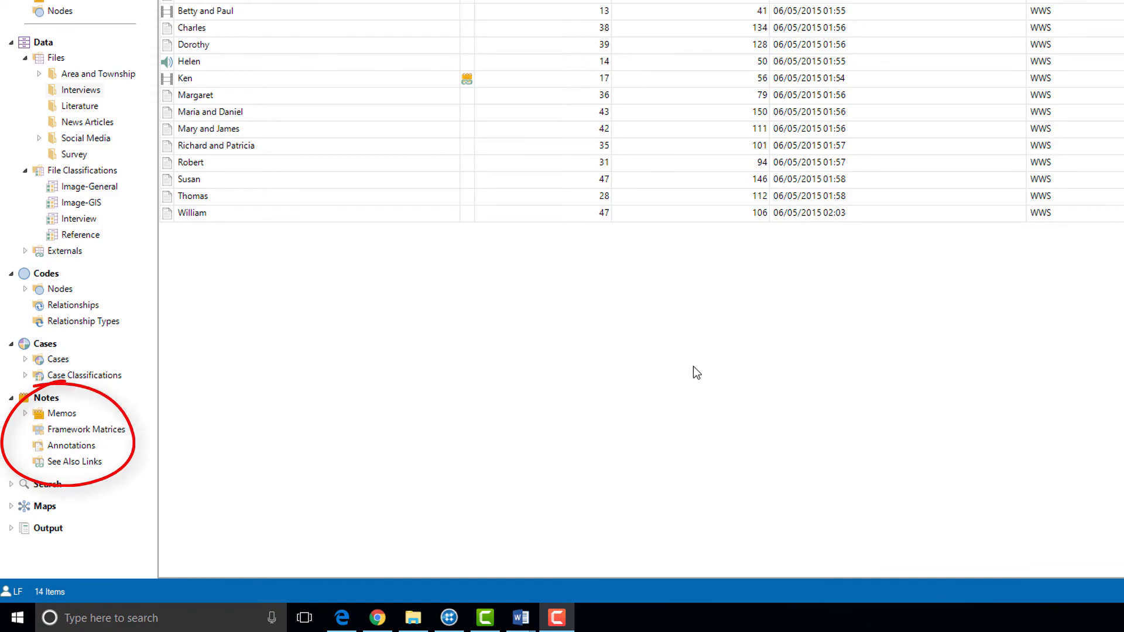
# - Open the project's See Also Links list and open the source item of the Local identity and knowledge link to Mary and James
pyautogui.click(76, 469)
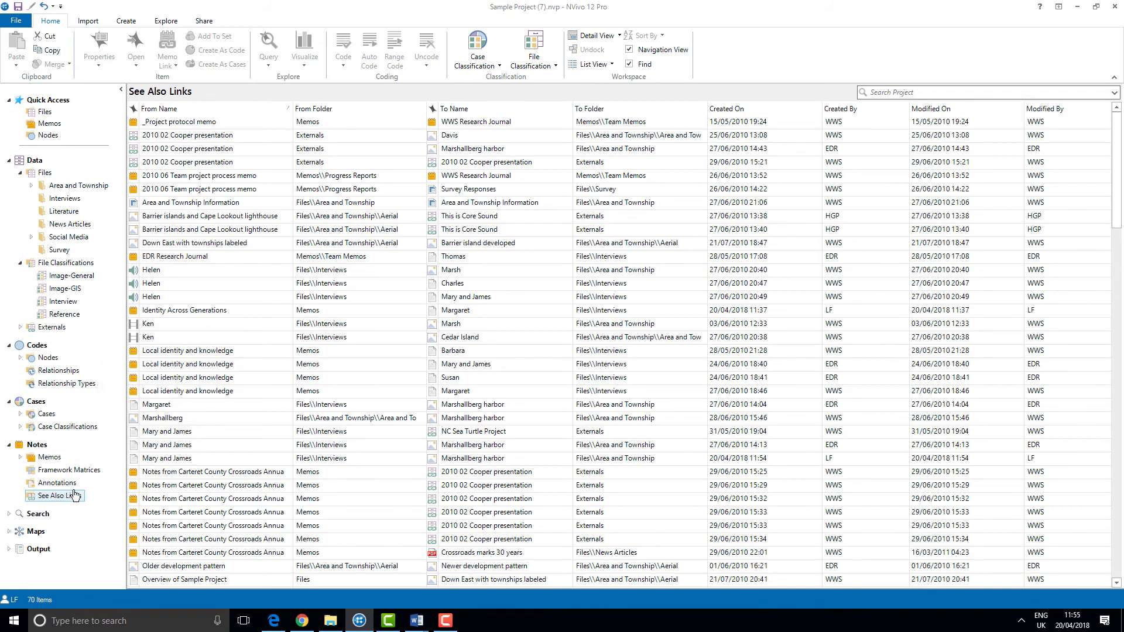
pyautogui.rightClick(221, 369)
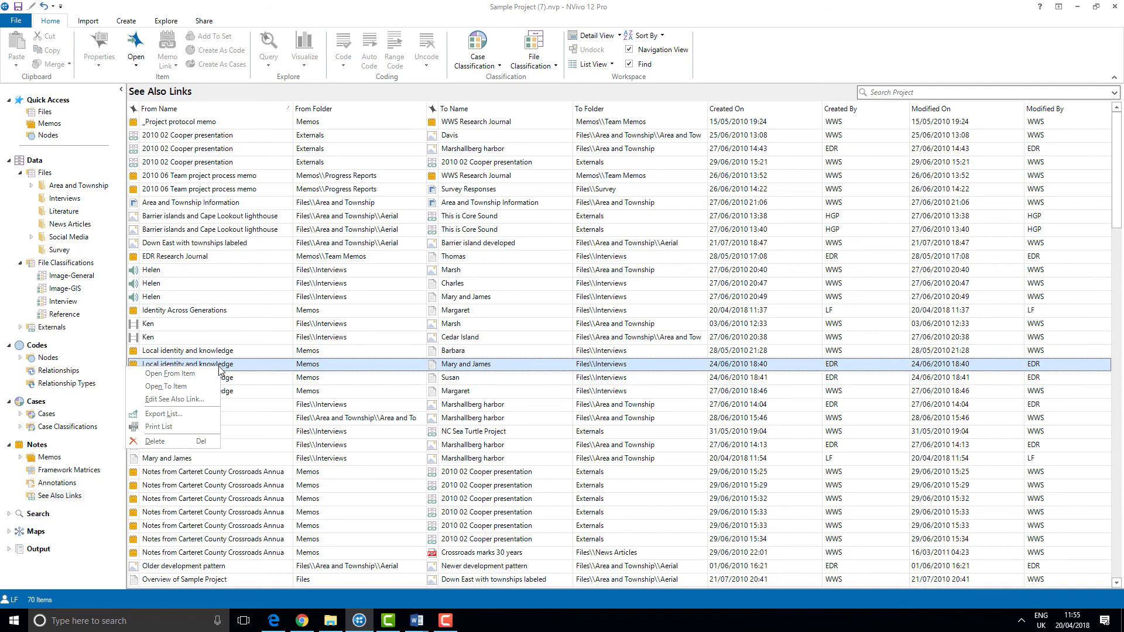
pyautogui.click(208, 376)
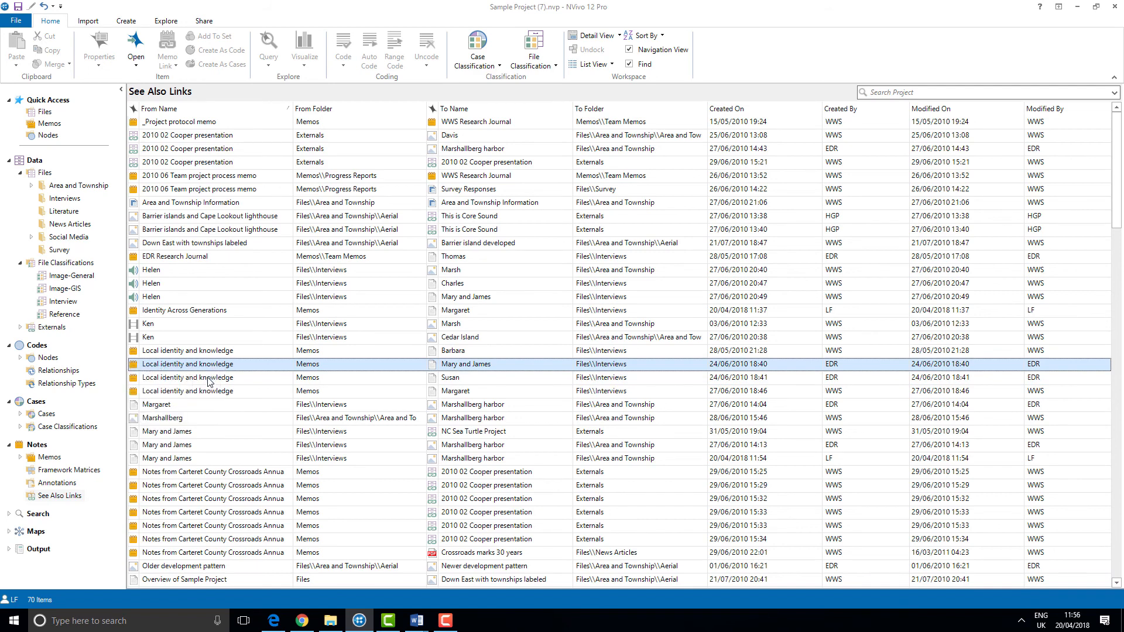